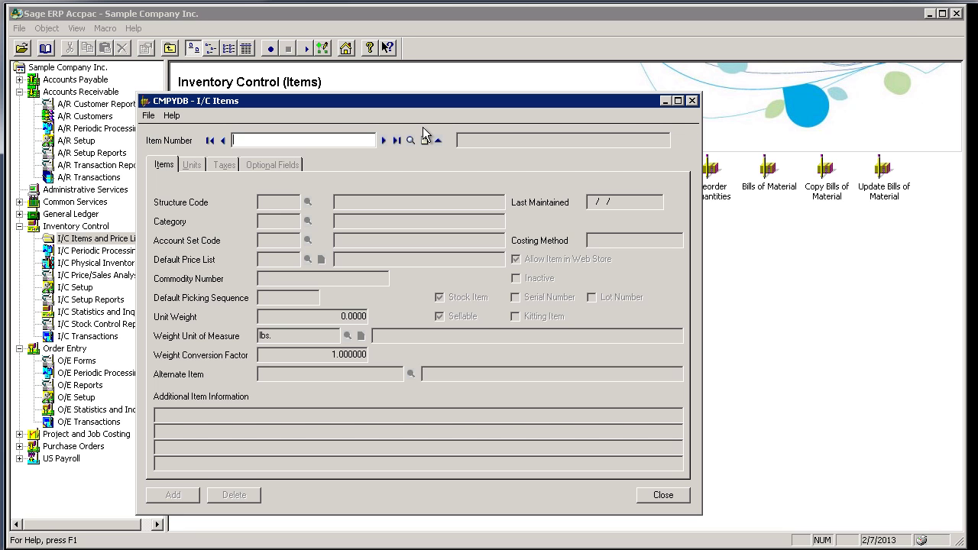
- Load item A1-103/0, change its description's 'Lamp' to 'VIDEO', and save
type("030")
key("Tab")
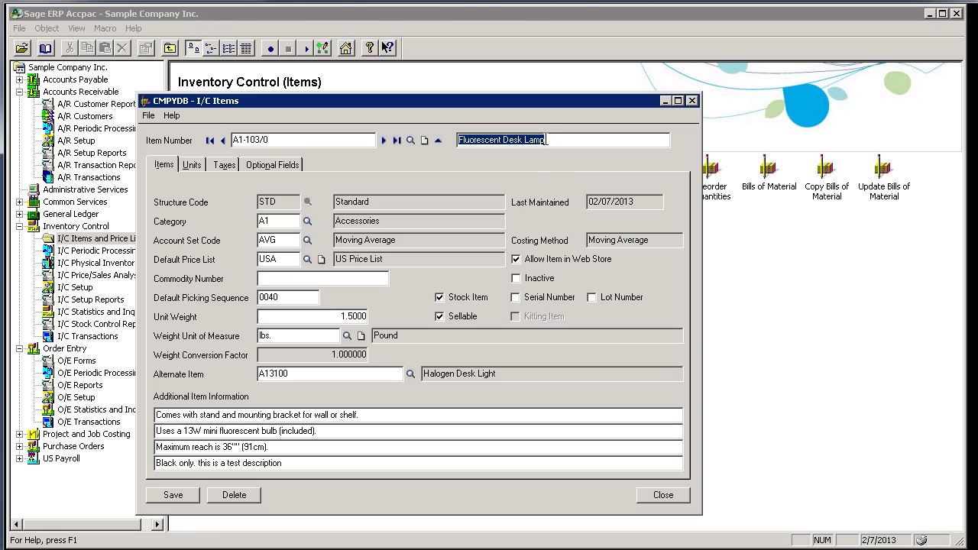
left_click_drag(544, 141, 525, 144)
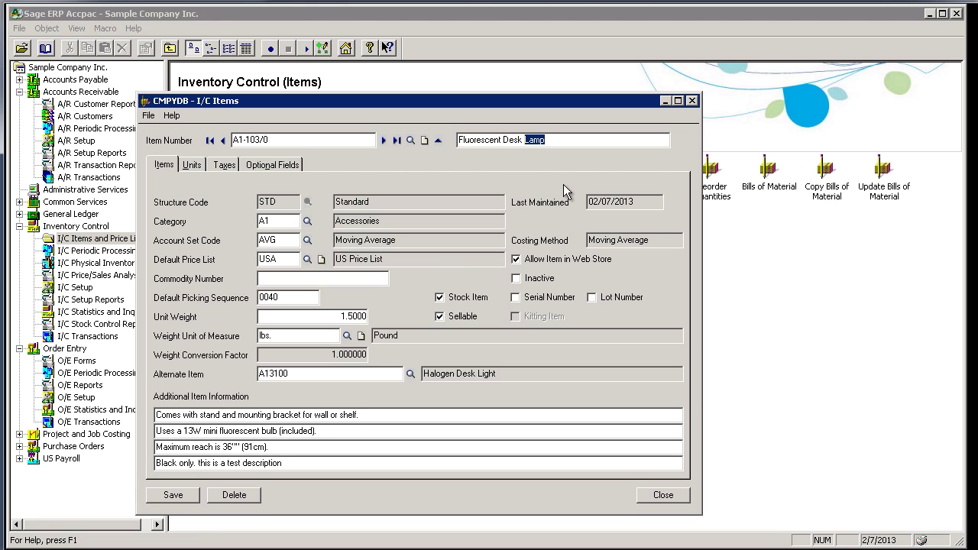
type("VIDEO")
left_click(186, 496)
- Save the item again, then reload the lamp page and highlight VIDEO in its title
left_click(175, 495)
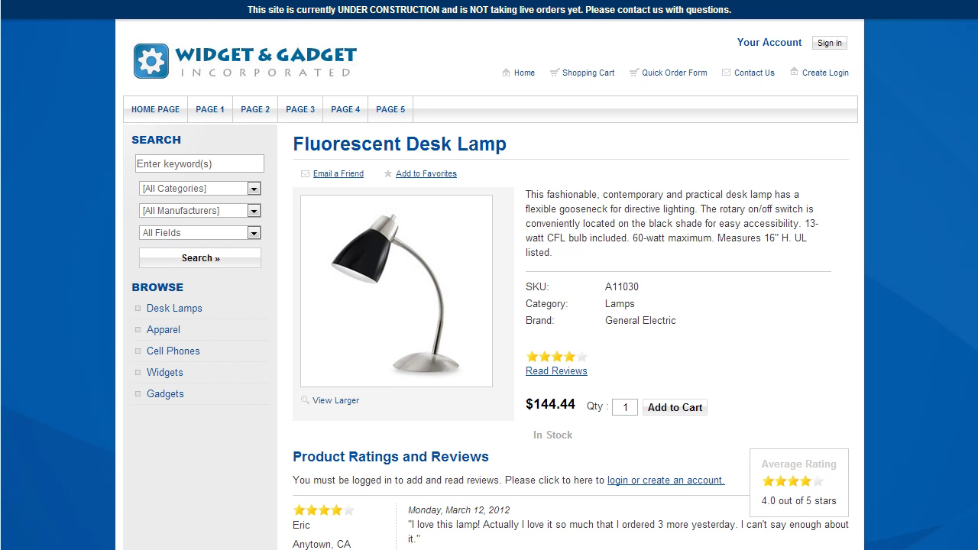
key("F5")
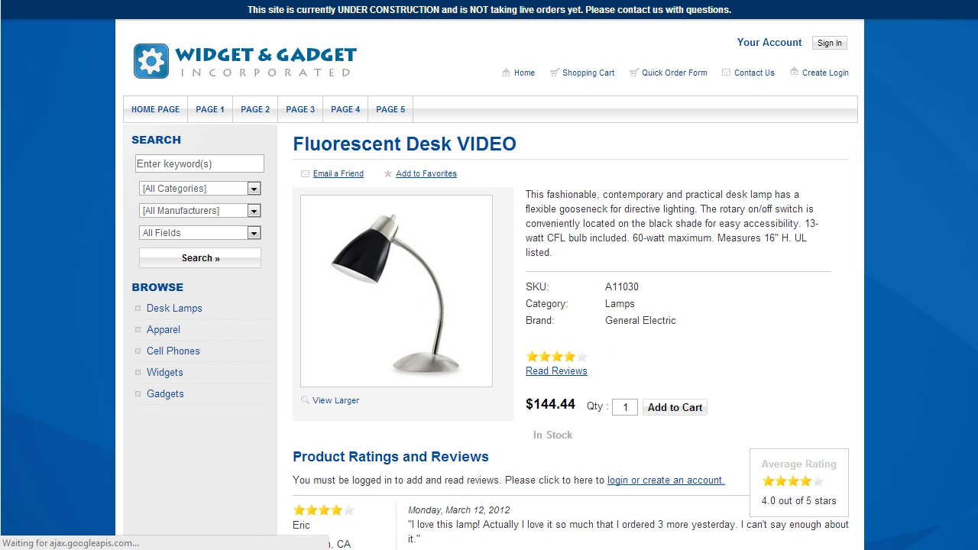
left_click_drag(528, 150, 457, 145)
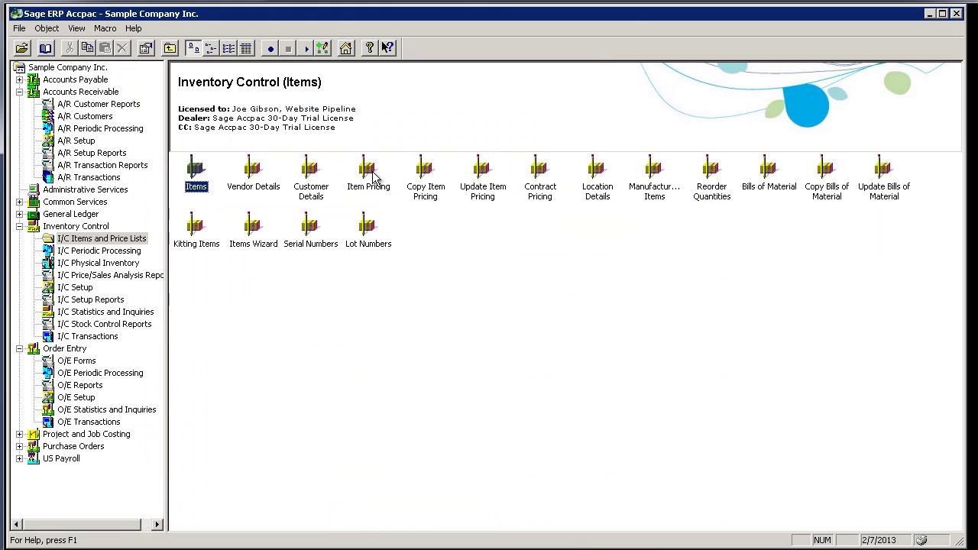
- Open item A1-103/0's price lists, check RTL 144.44 and WHS 41.95, and highlight the storefront's $144.44
double_click(368, 174)
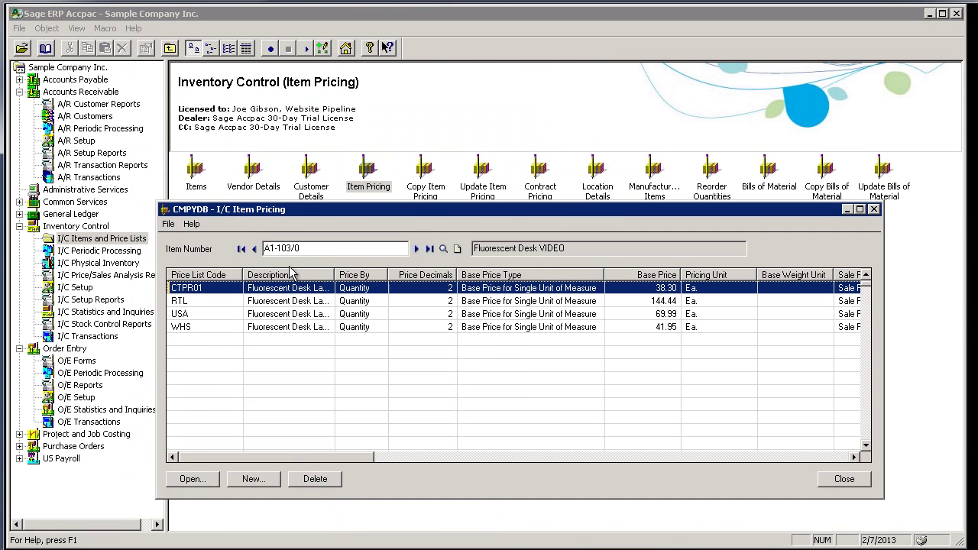
left_click(188, 303)
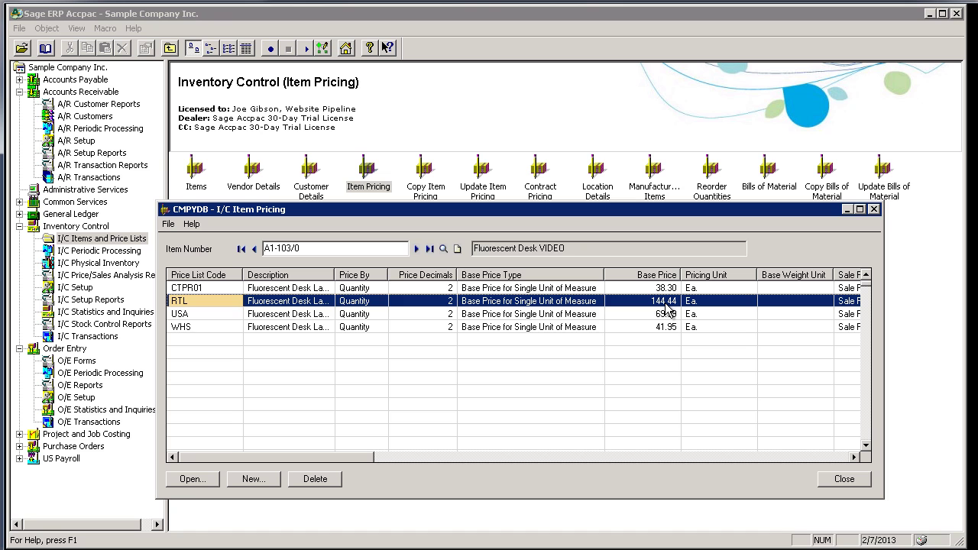
left_click(193, 327)
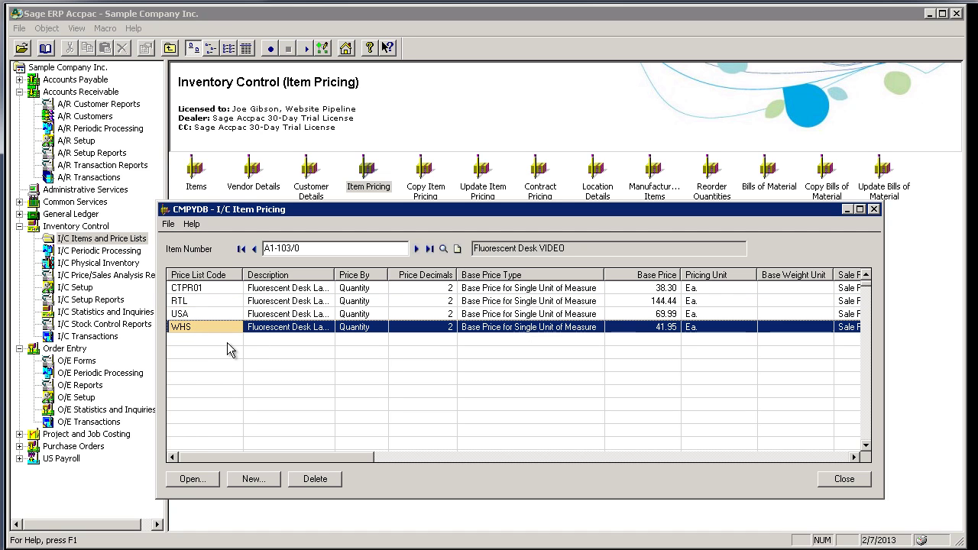
left_click(656, 304)
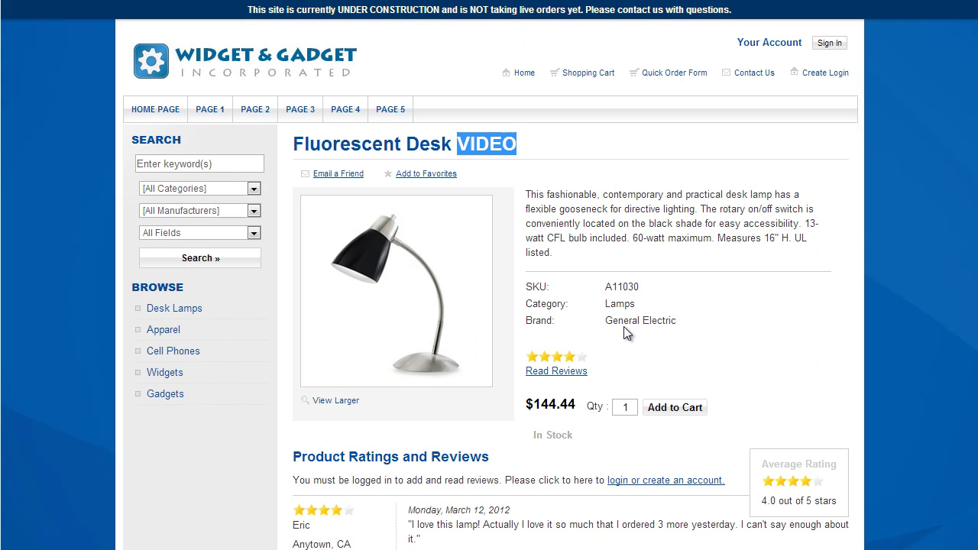
left_click_drag(576, 406, 526, 405)
- Replace the RTL base price 144.44 with 177.77 and save the price record
left_click(732, 358)
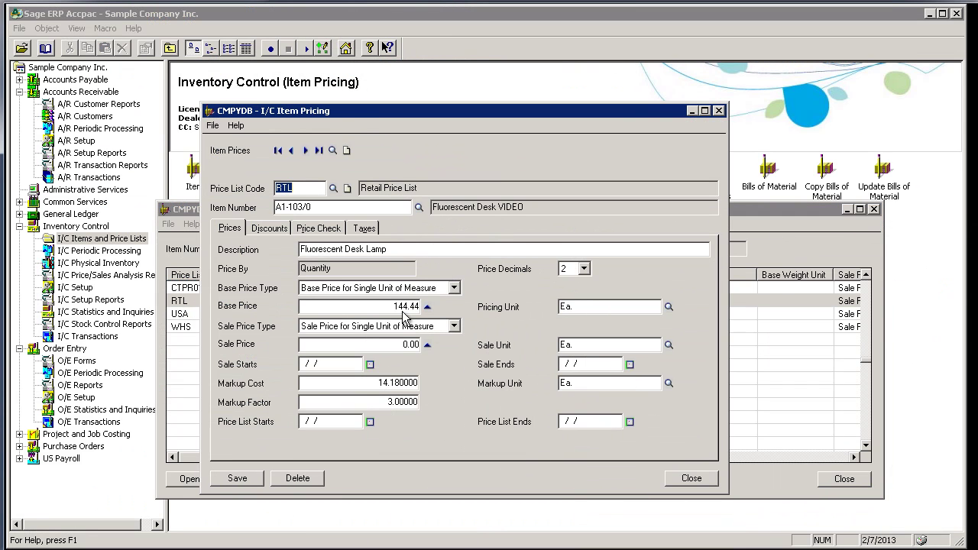
left_click(395, 307)
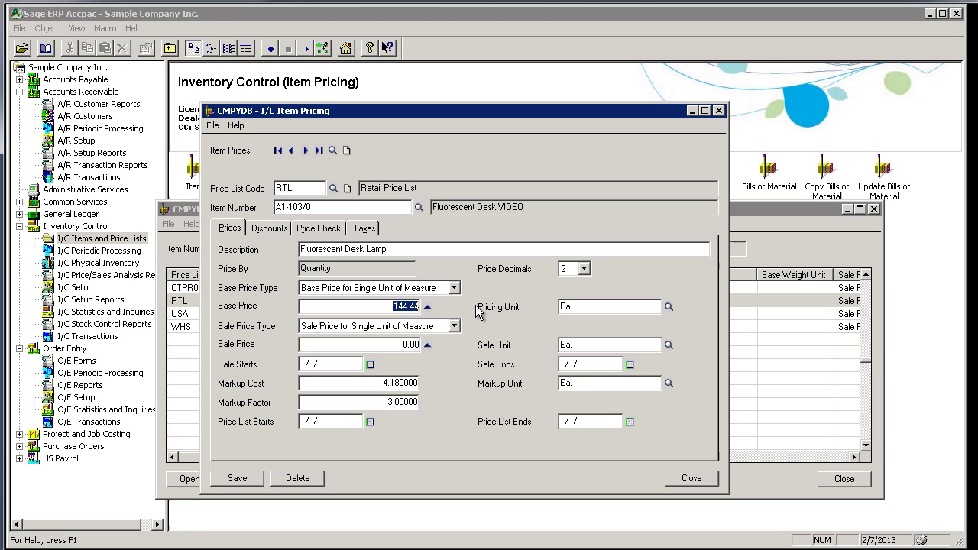
type("177.77")
left_click(237, 477)
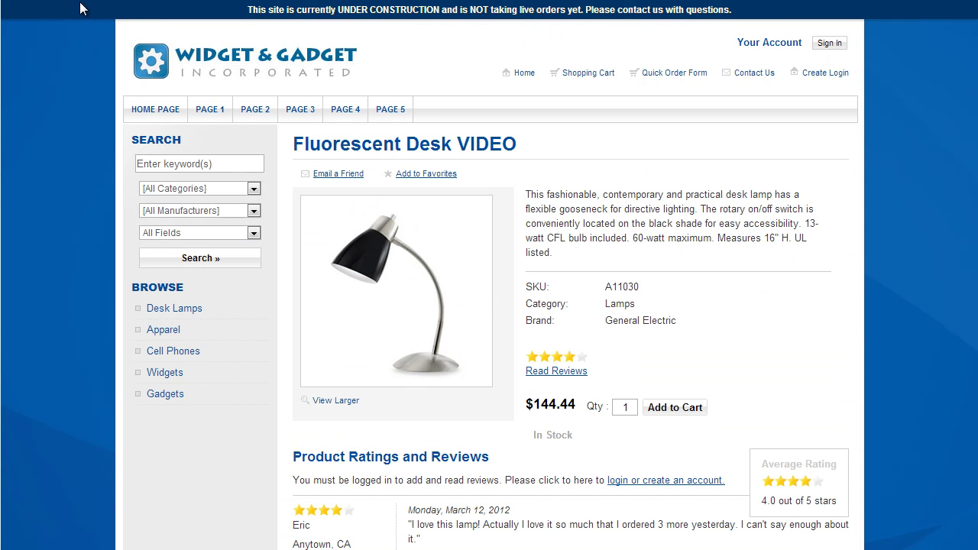
- Reload the lamp's product page and highlight its updated $177.77 price
left_click(82, 6)
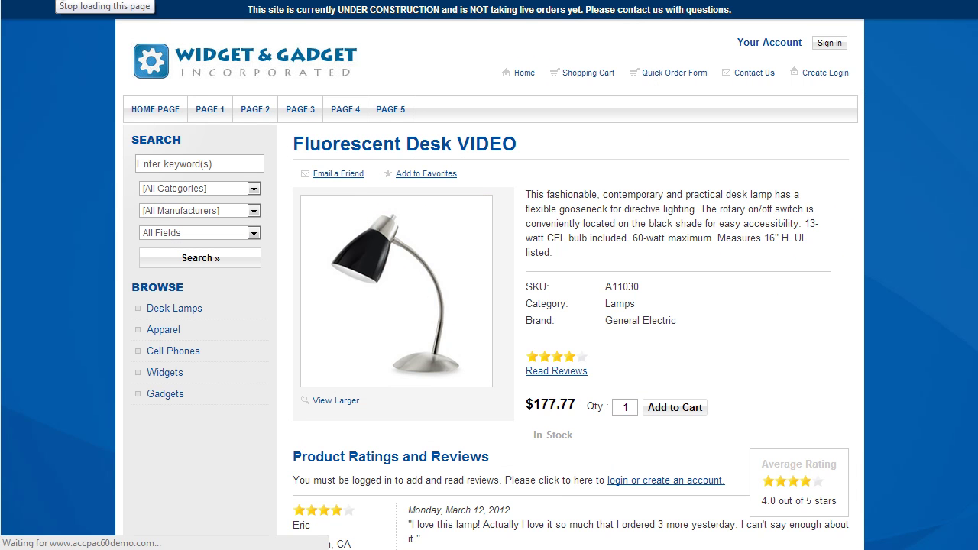
left_click_drag(577, 410, 528, 405)
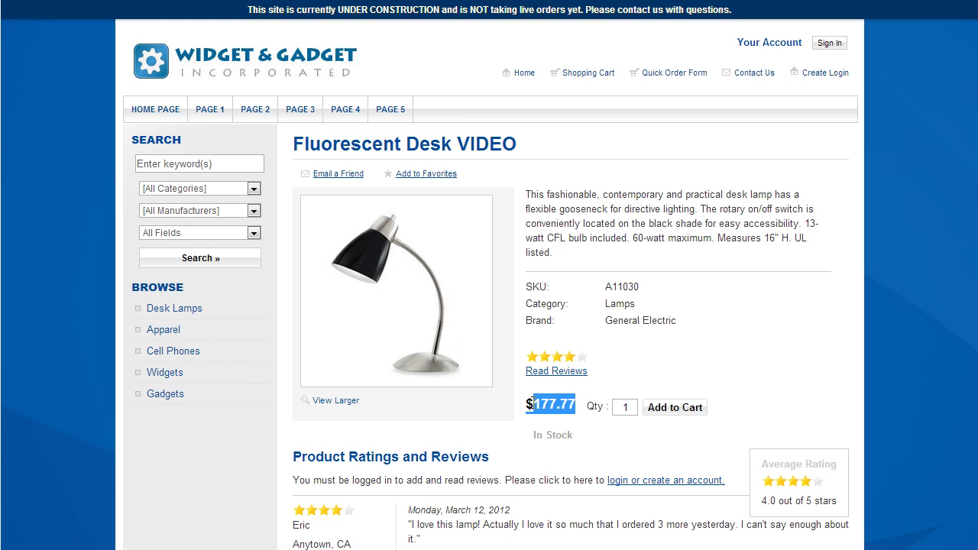
left_click(666, 353)
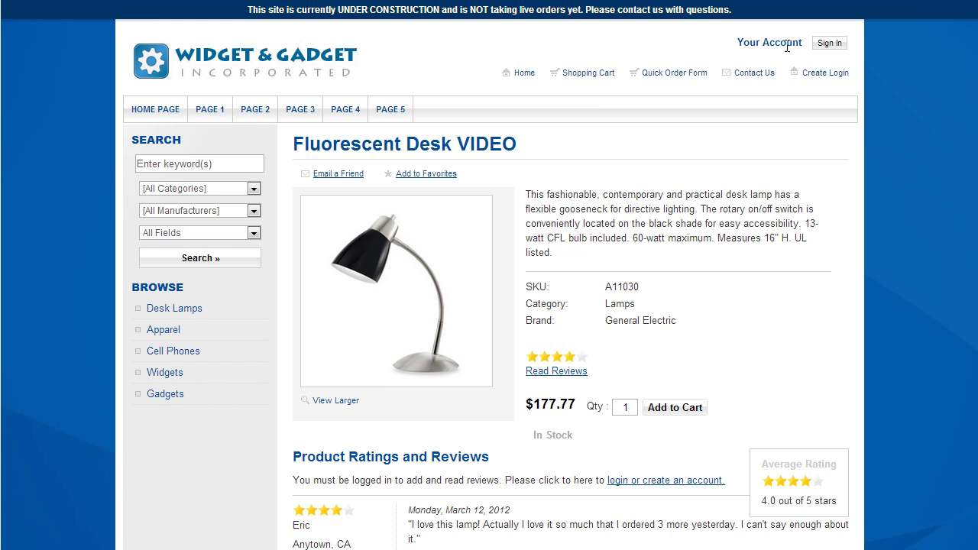
- Sign in with the test customer's username and password, declining Chrome's save-password offer
left_click(830, 42)
type("ws")
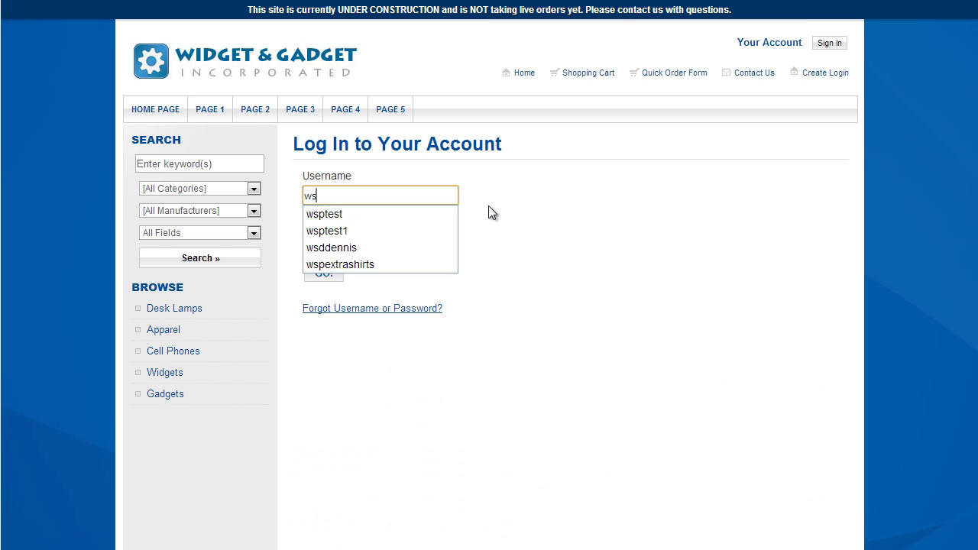
type("ptest1")
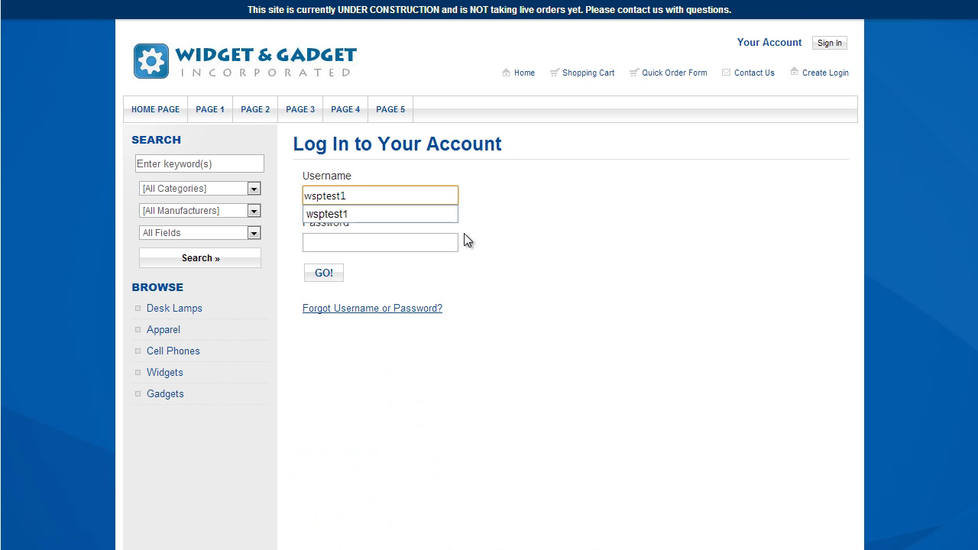
left_click(362, 247)
type("••••••")
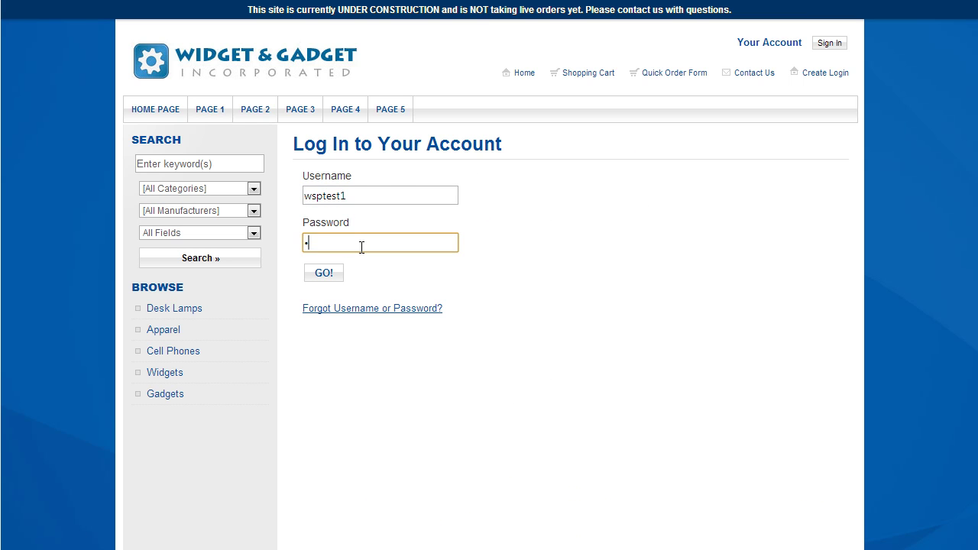
left_click(328, 275)
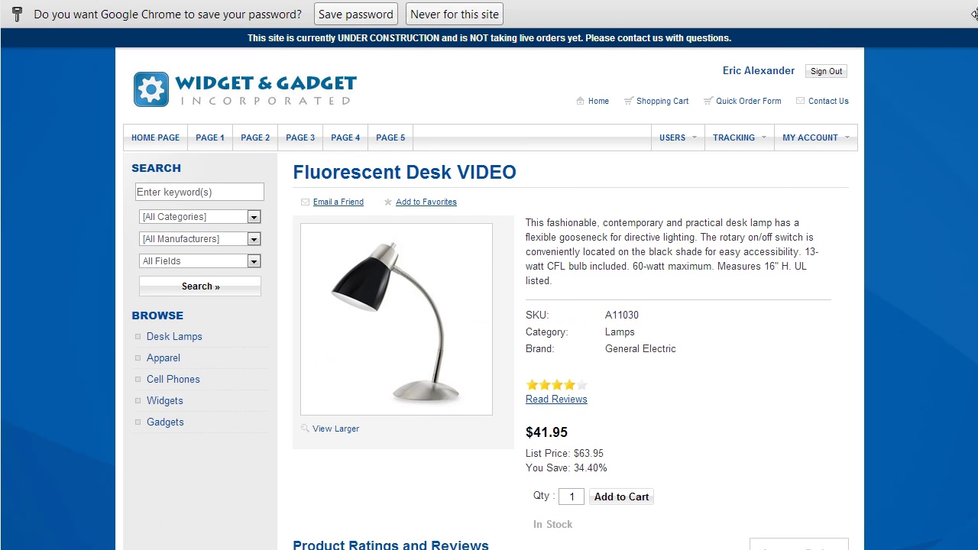
left_click(968, 14)
- Highlight the signed-in customer's name and the lamp's $41.95 customer price
left_click_drag(724, 43, 798, 42)
left_click(736, 226)
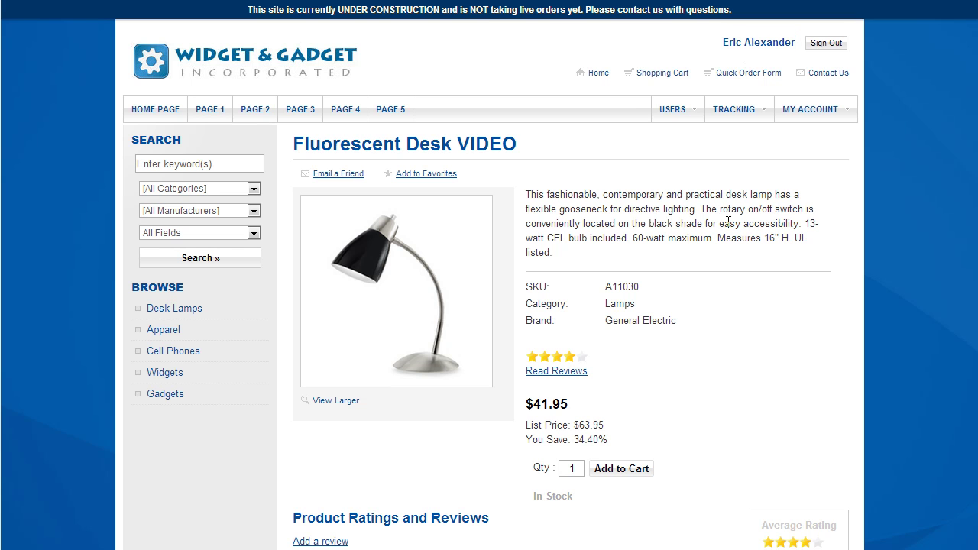
left_click_drag(569, 410, 527, 405)
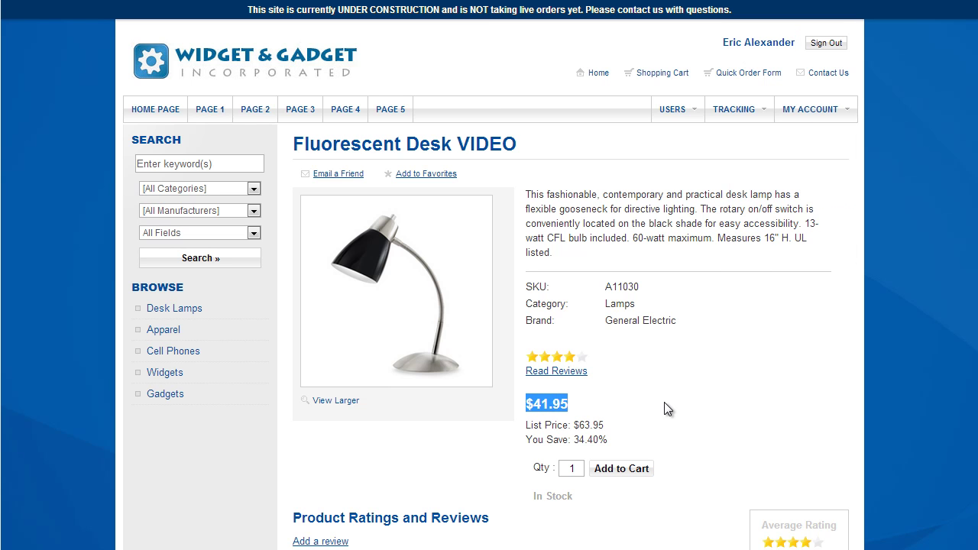
- Back in Sage's I/C Item Pricing, select the WHS price list row showing 41.95
key("alt+Tab")
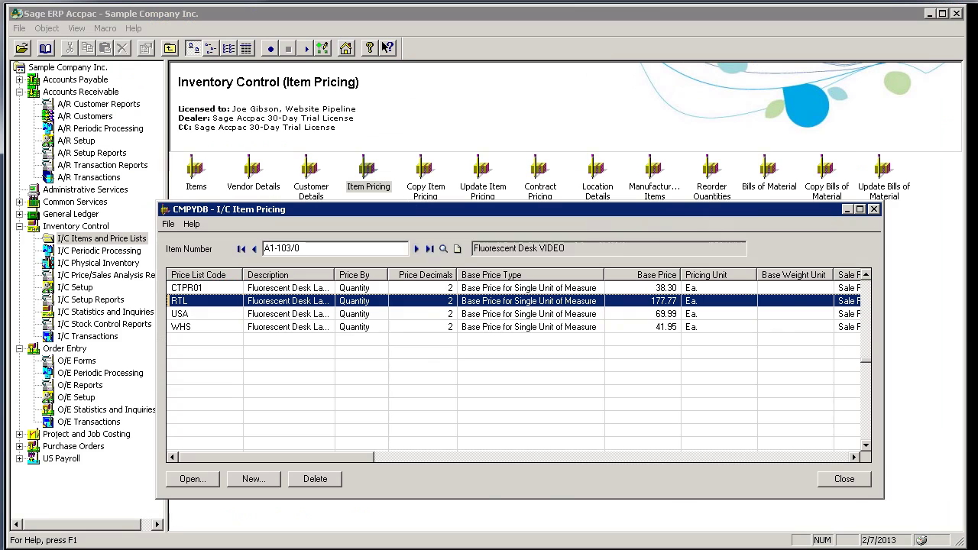
left_click(199, 329)
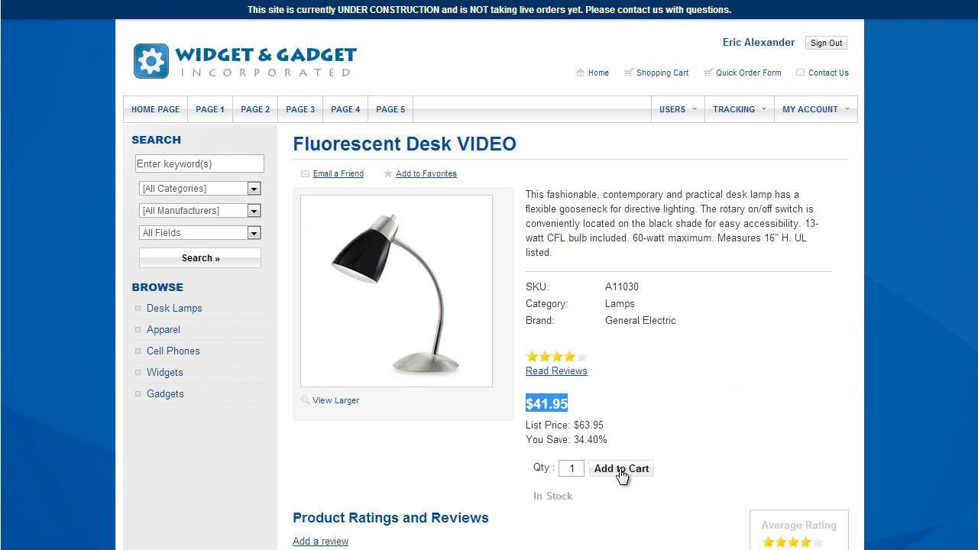
- Add the lamp to the cart, check out, and ship to the saved Bargain Mart address
left_click(621, 472)
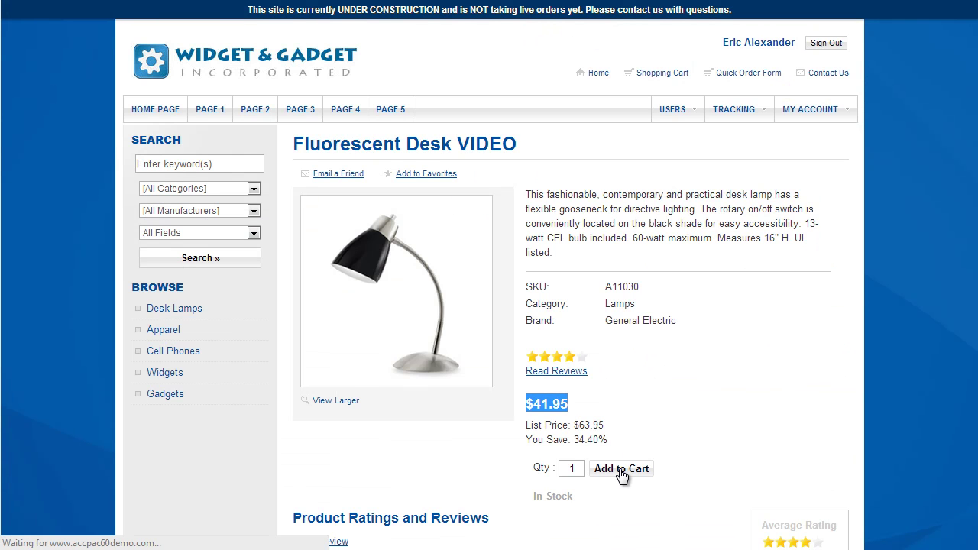
left_click(761, 373)
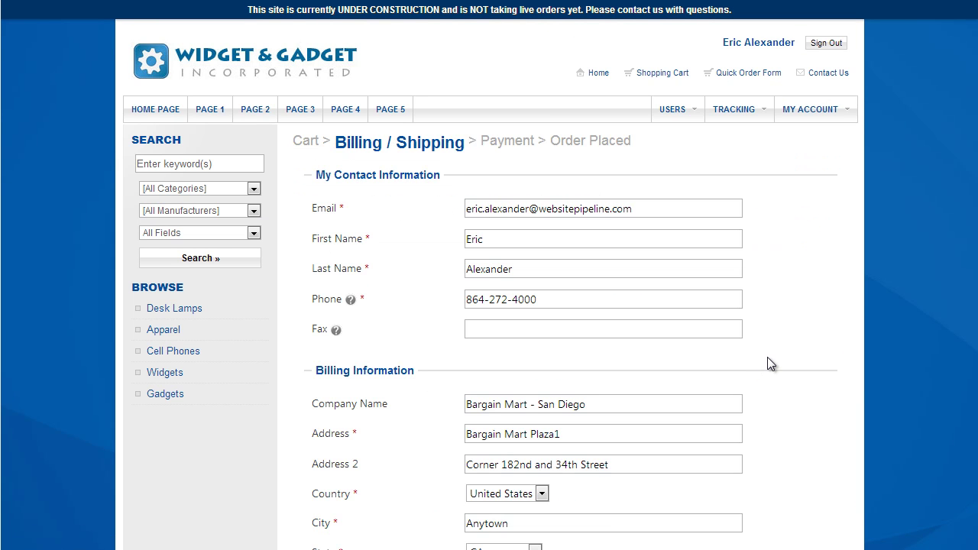
scroll(768, 357, "down", 4)
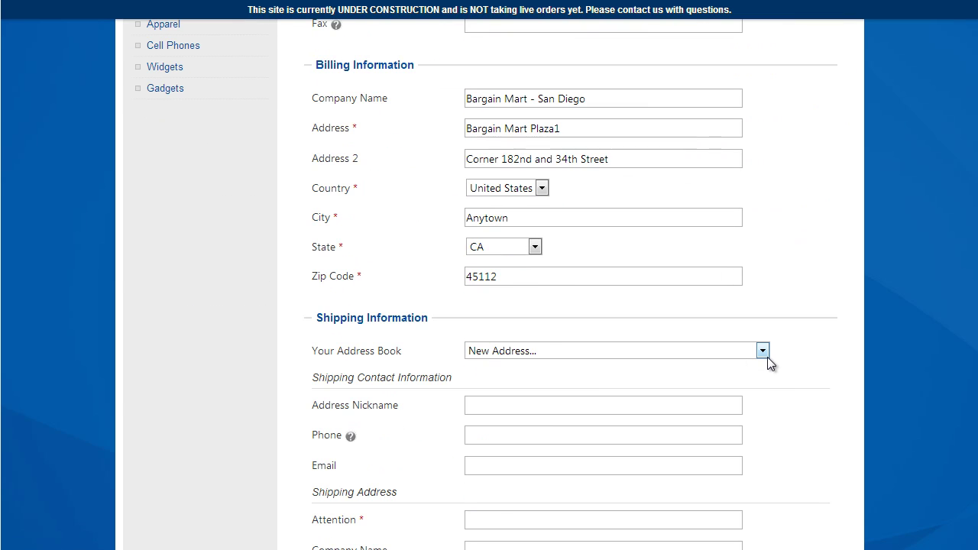
left_click(581, 359)
left_click(573, 381)
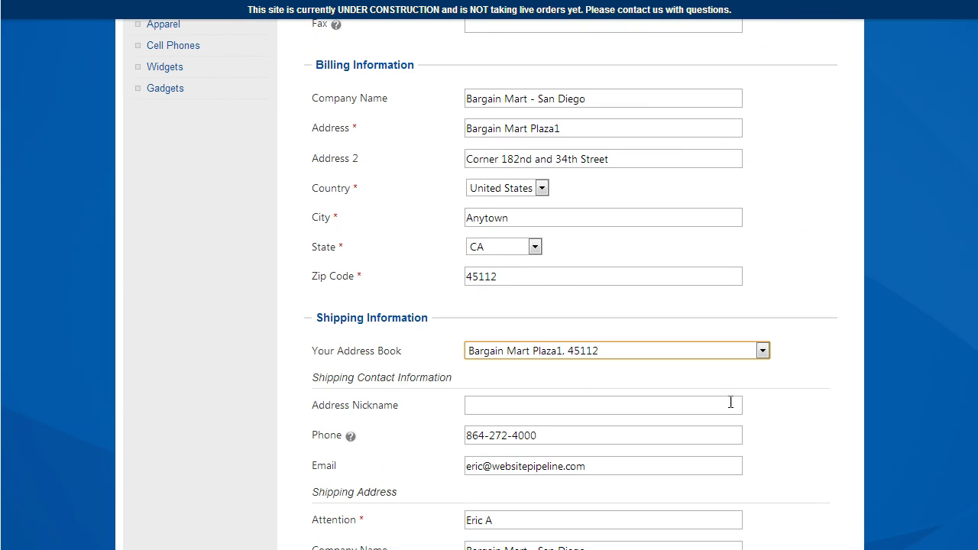
scroll(782, 391, "down", 4)
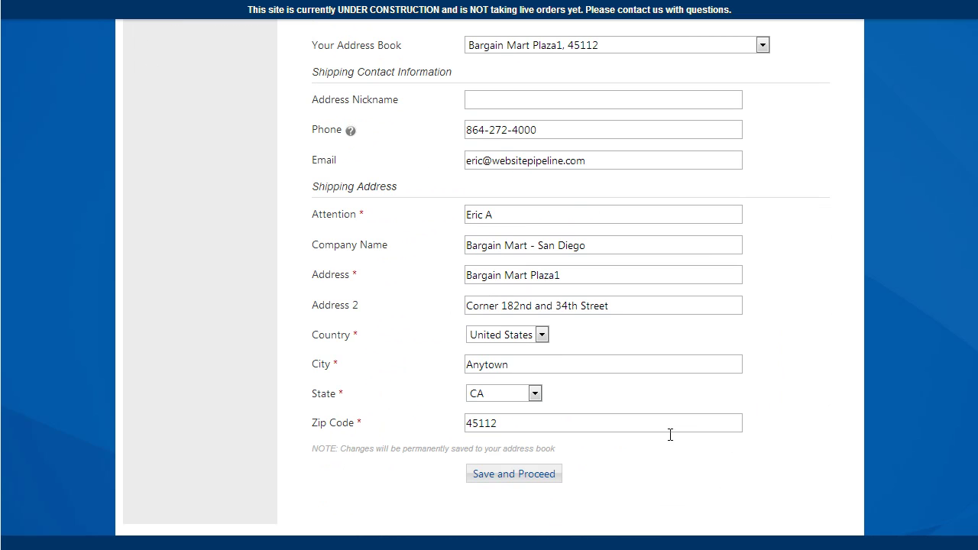
left_click(526, 477)
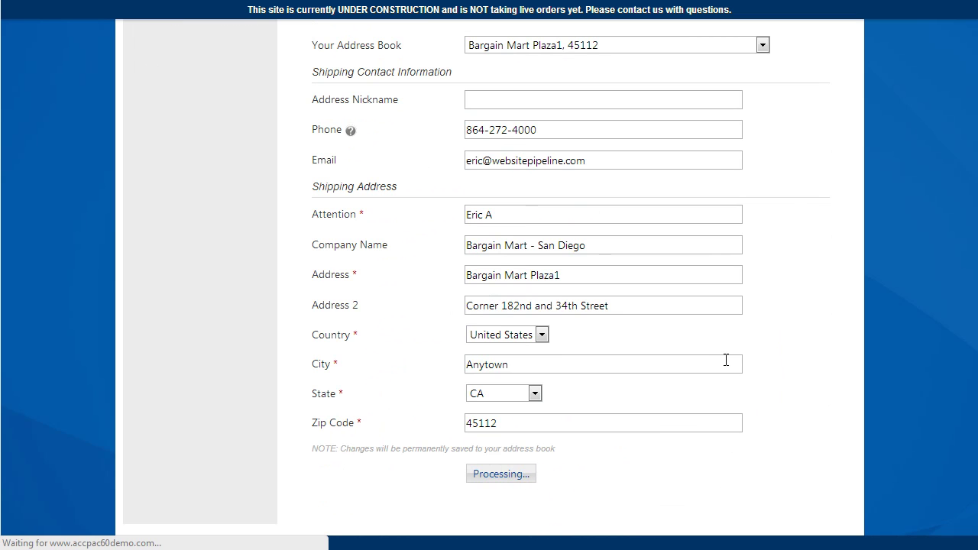
- Choose UPS 3-Day shipping ($8.00) and the Bill Me payment option
left_click(575, 296)
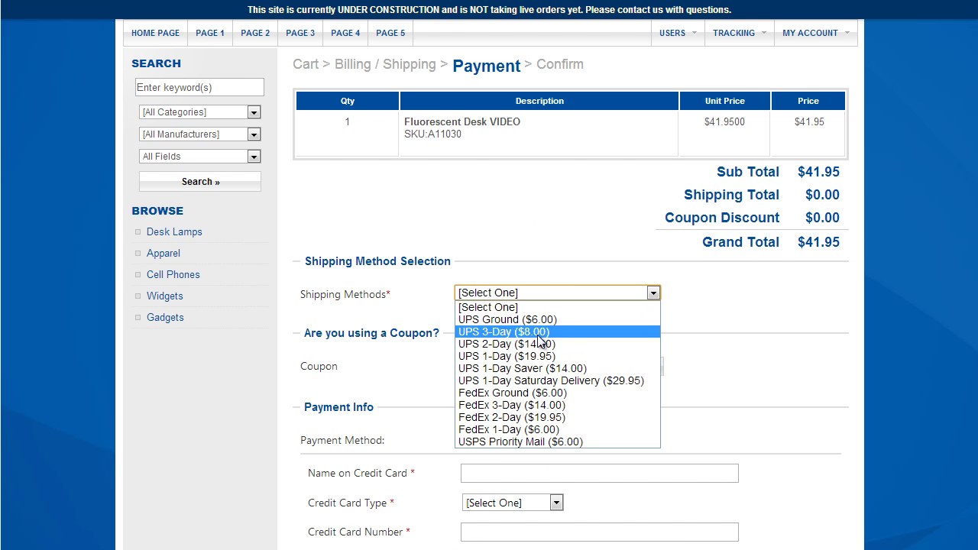
left_click(538, 331)
scroll(542, 306, "down", 2)
left_click(543, 285)
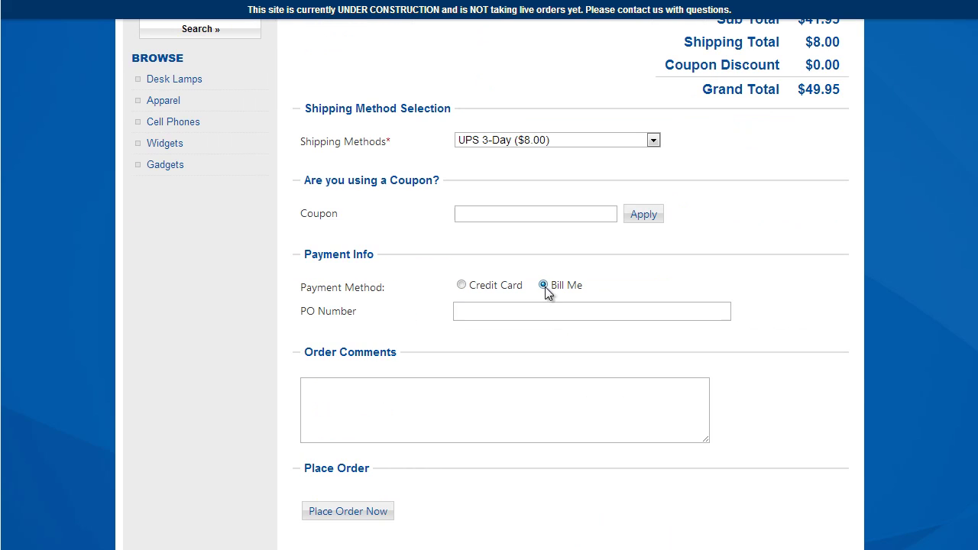
- Enter a PO number and the comment 'order comments', place the order, and select its order number
left_click(494, 311)
type("po 123456")
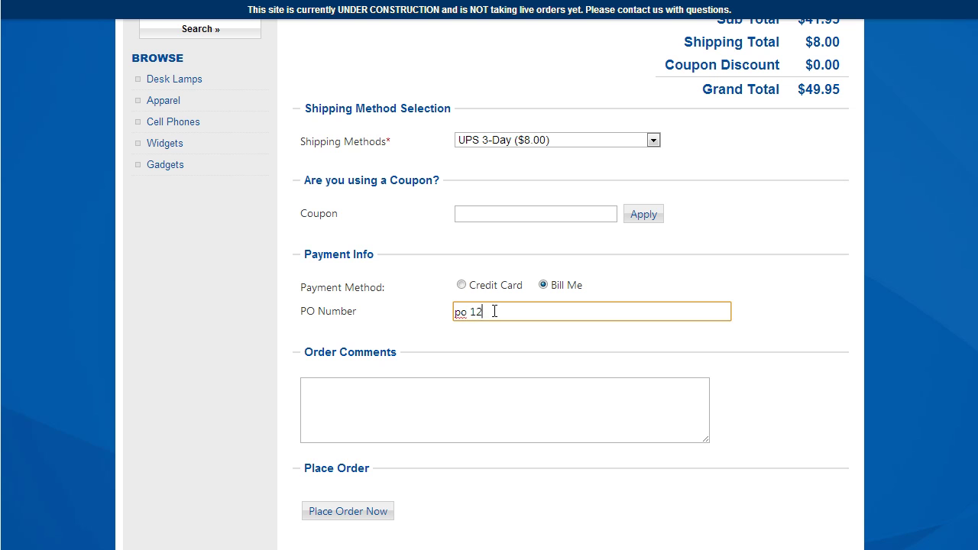
left_click(415, 389)
type("order comments")
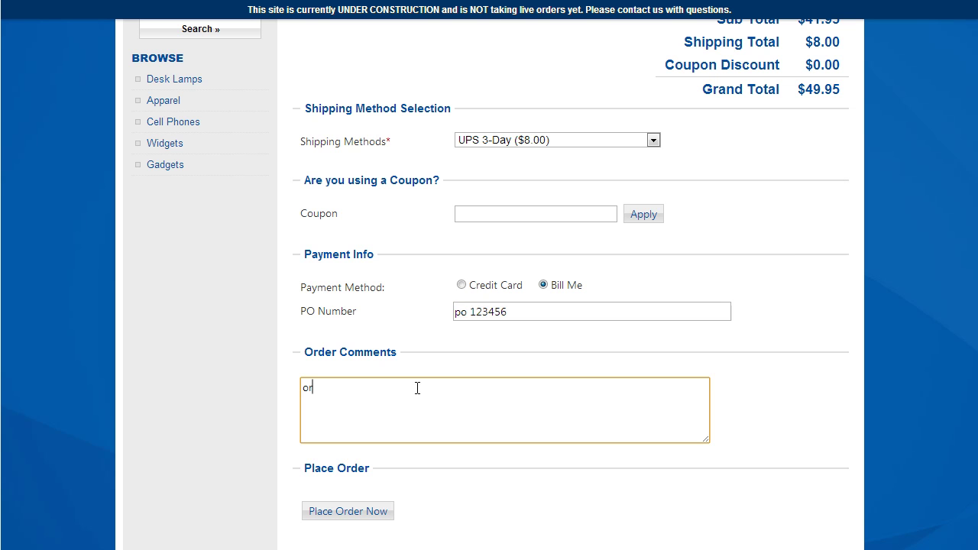
scroll(367, 363, "down", 2)
left_click(366, 362)
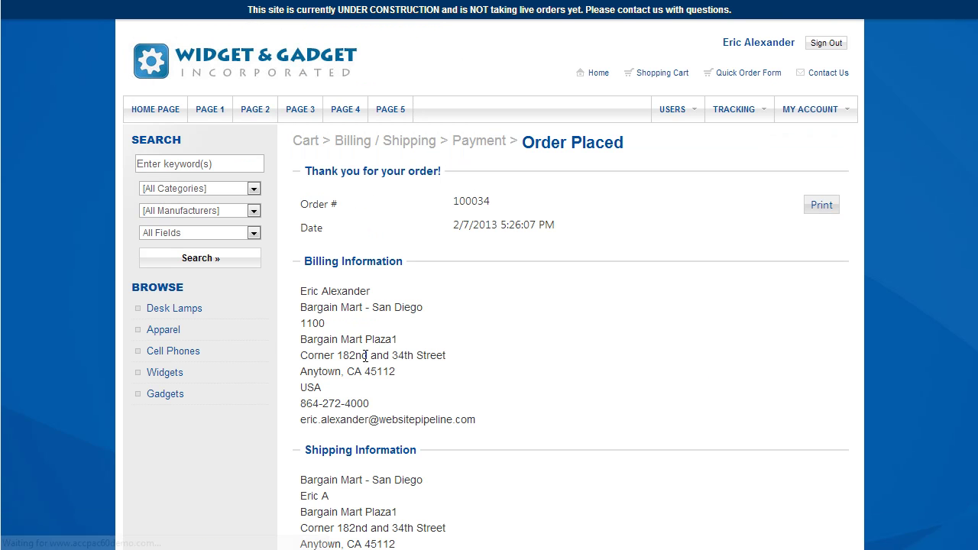
double_click(465, 201)
key("ctrl+c")
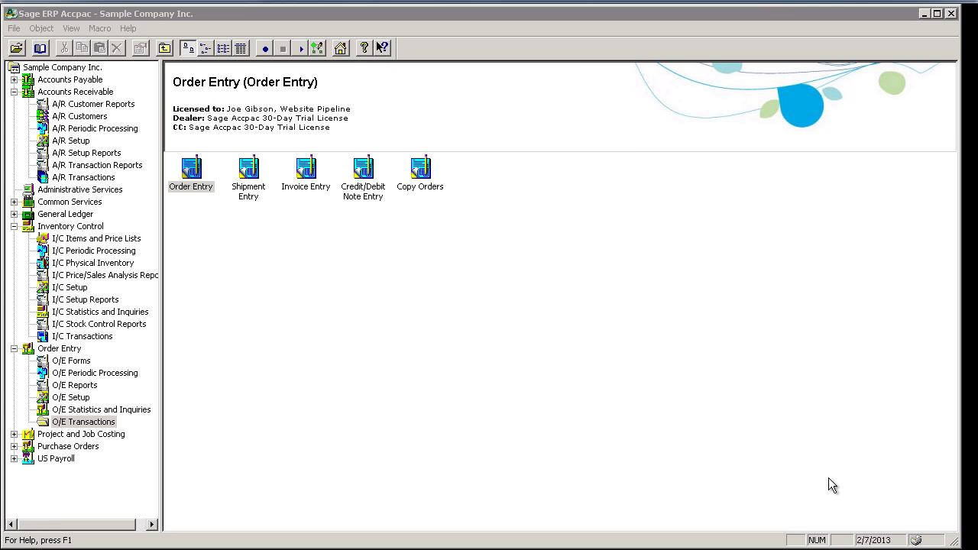
- Load the new web order into O/E Order Entry via the finder and review its Ship-To Location
key("Return")
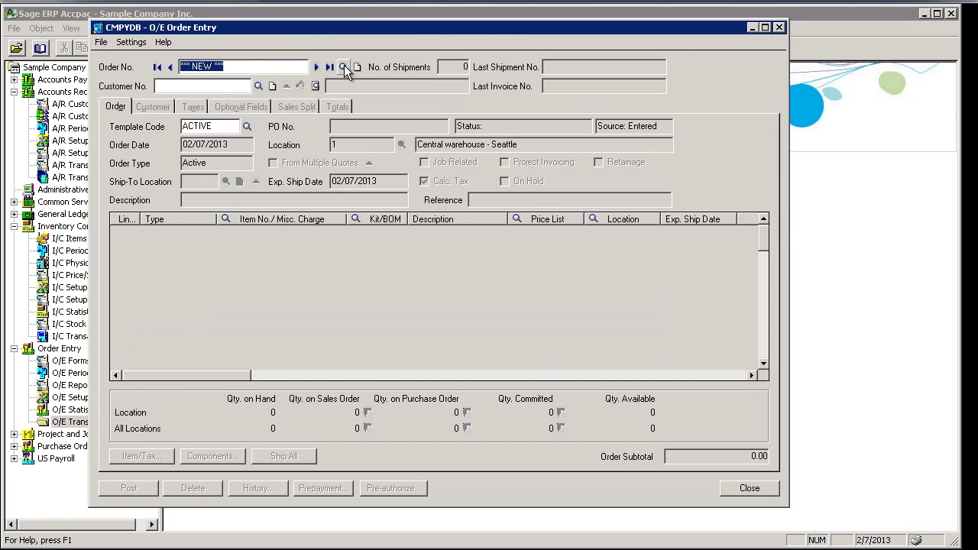
left_click(343, 66)
key("ctrl+v")
double_click(148, 205)
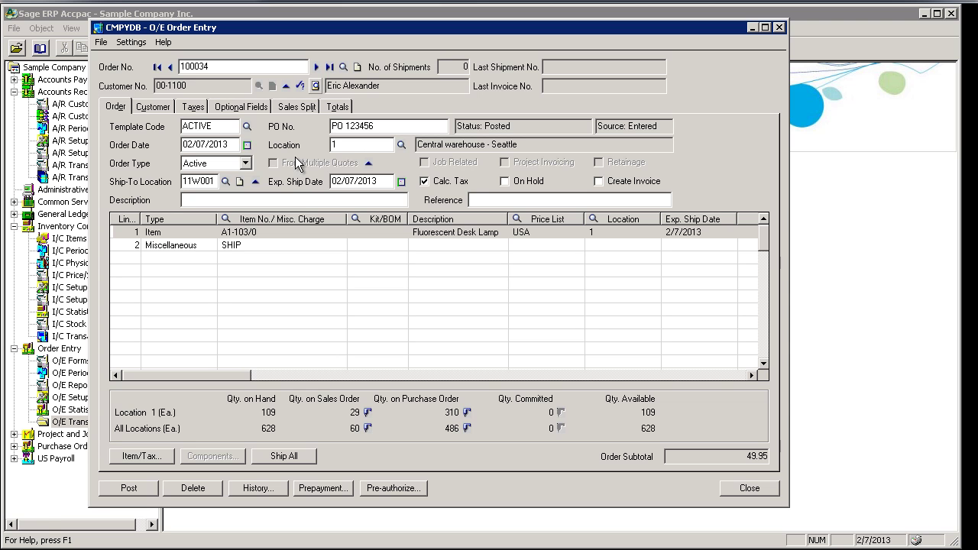
left_click(256, 183)
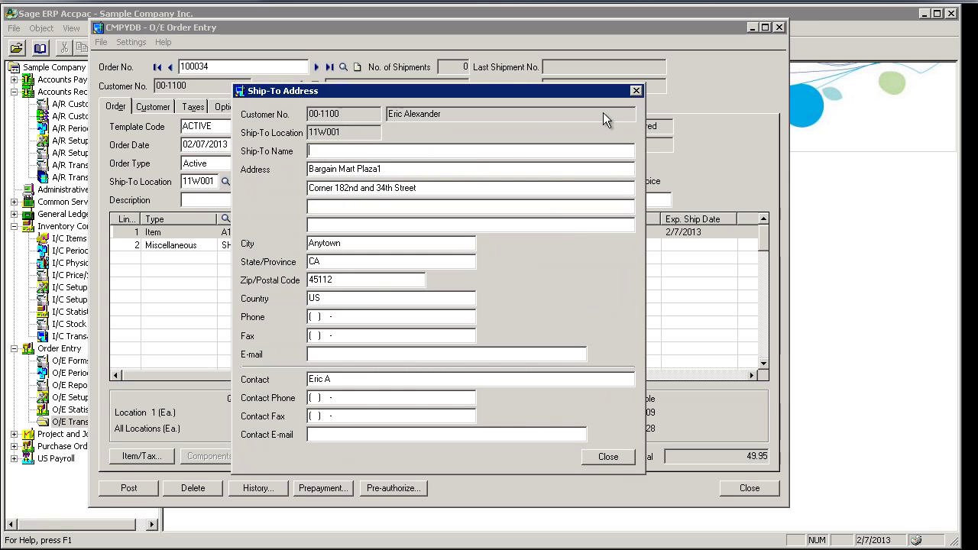
left_click(636, 91)
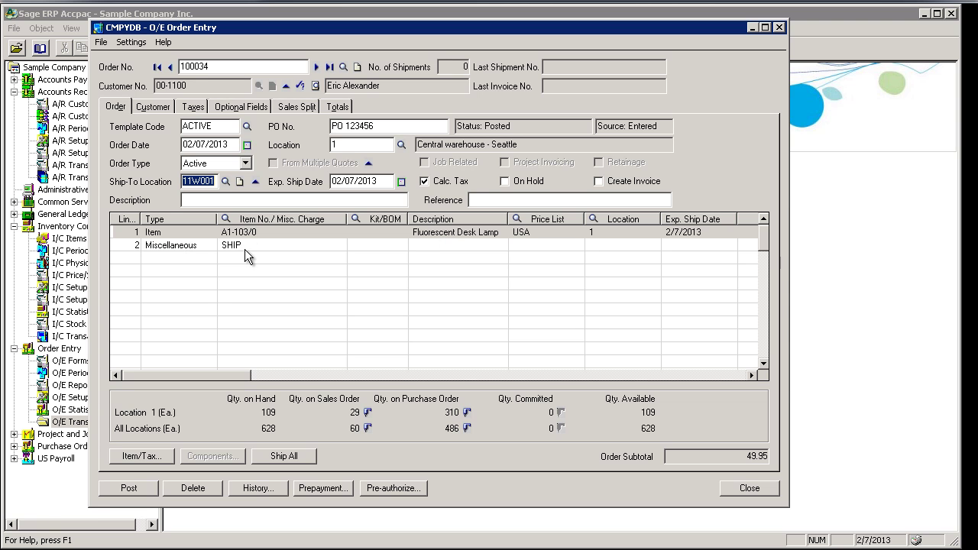
- Enter 4 as the Fluorescent Desk Lamp line's Qty. Ordered, replacing 1
left_click_drag(224, 376, 543, 386)
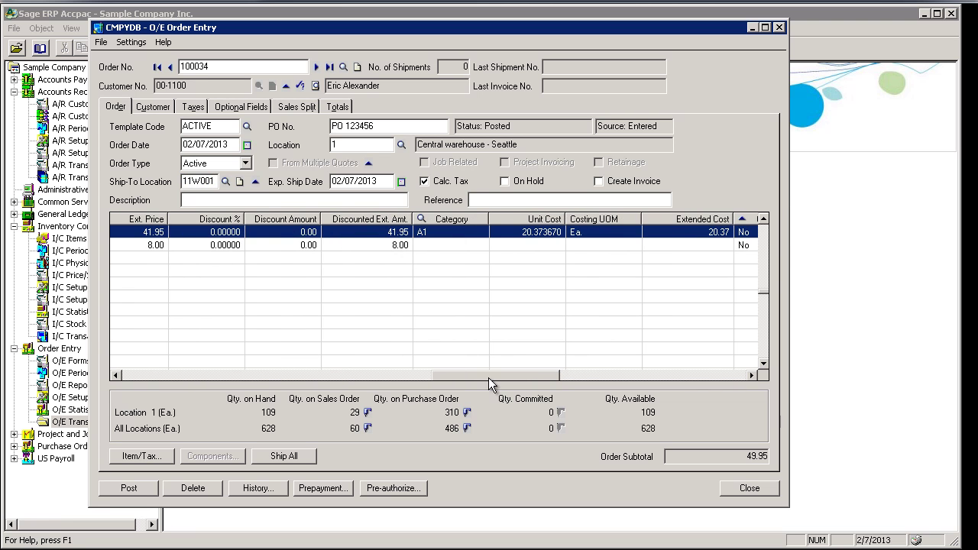
left_click_drag(455, 376, 149, 382)
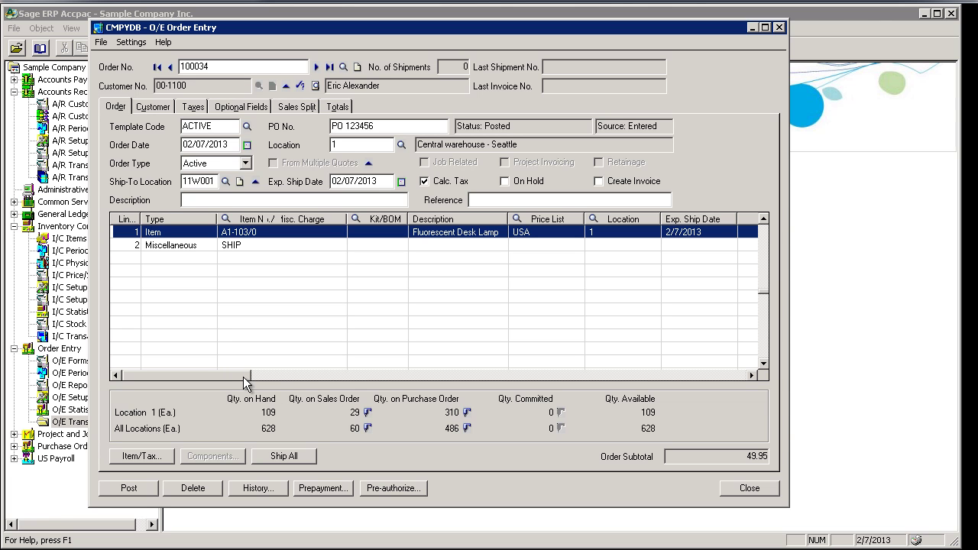
left_click_drag(243, 375, 358, 390)
left_click(203, 234)
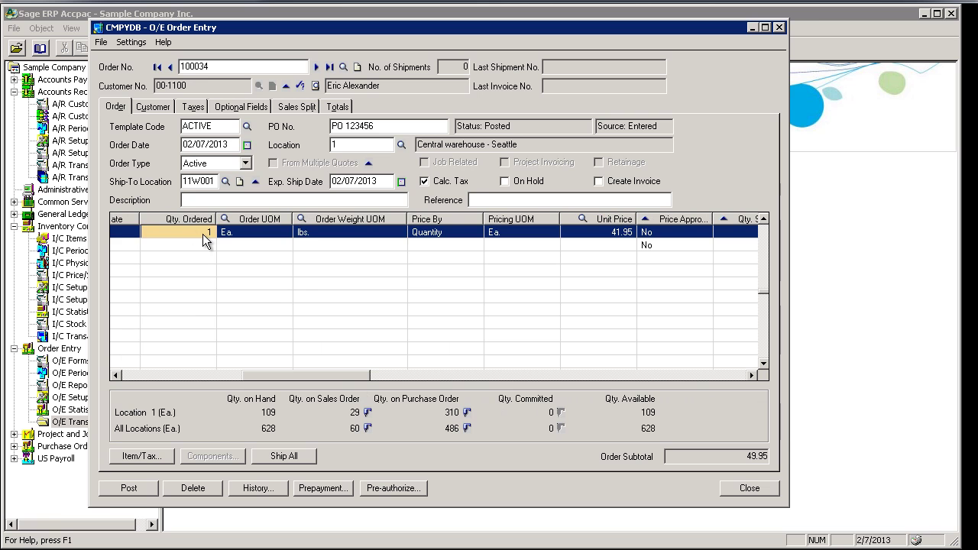
type("4")
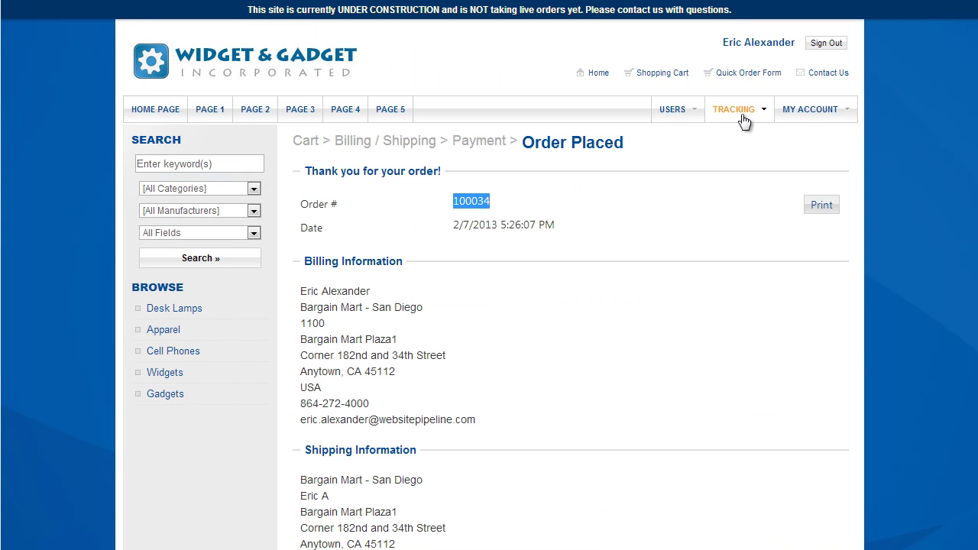
- Open the newest order from the storefront's Sales Orders list and check quantity 4 and the $175.80 total
mouse_move(744, 121)
left_click(705, 137)
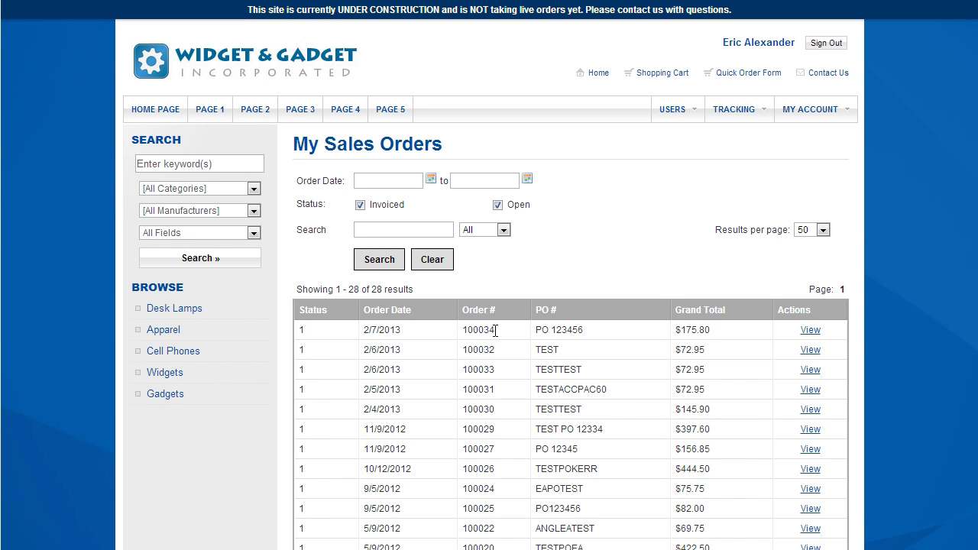
left_click(810, 330)
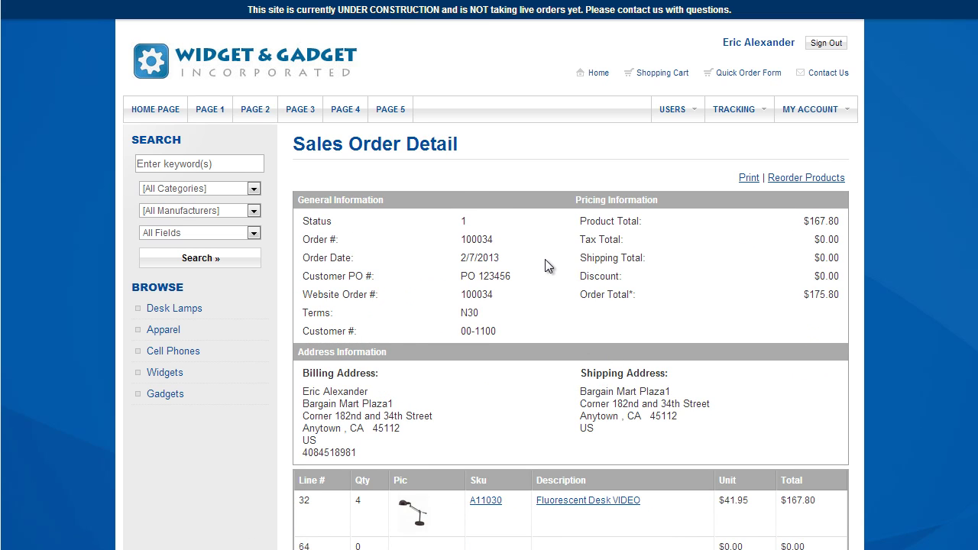
scroll(546, 338, "down", 2)
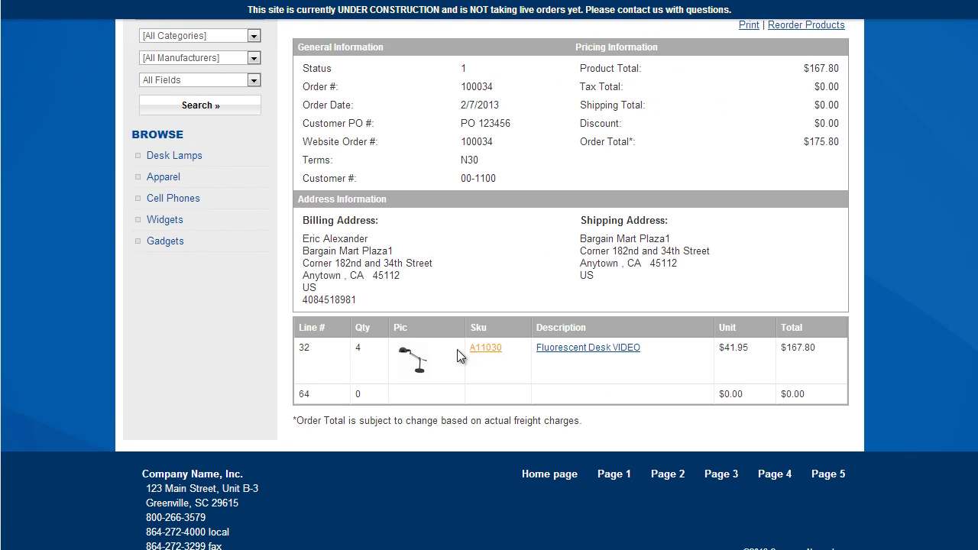
double_click(364, 347)
scroll(452, 342, "up", 2)
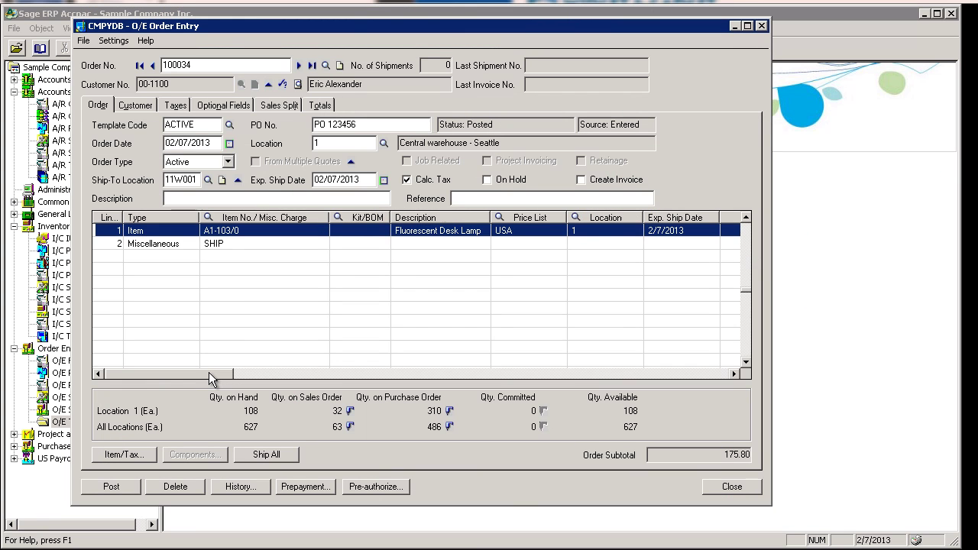
left_click_drag(209, 372, 295, 382)
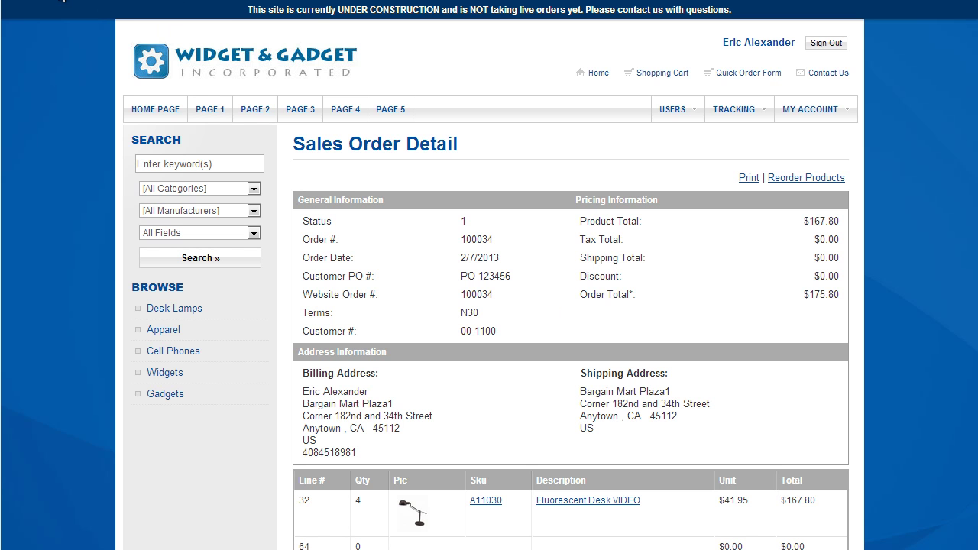
- Reload order 100034's details to show the open $175.80 invoice and the UPS shipment's tracking link
left_click(61, 0)
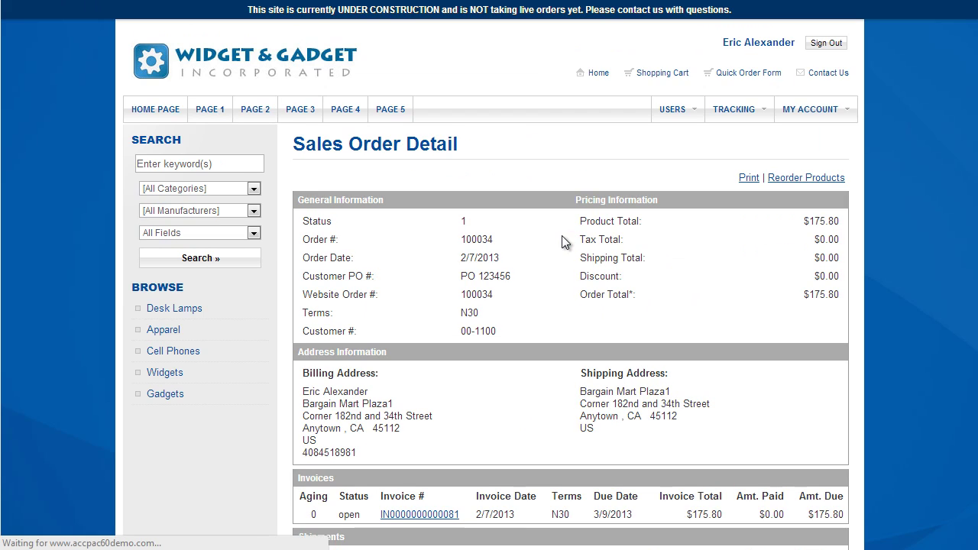
scroll(515, 246, "down", 2)
scroll(515, 245, "down", 1)
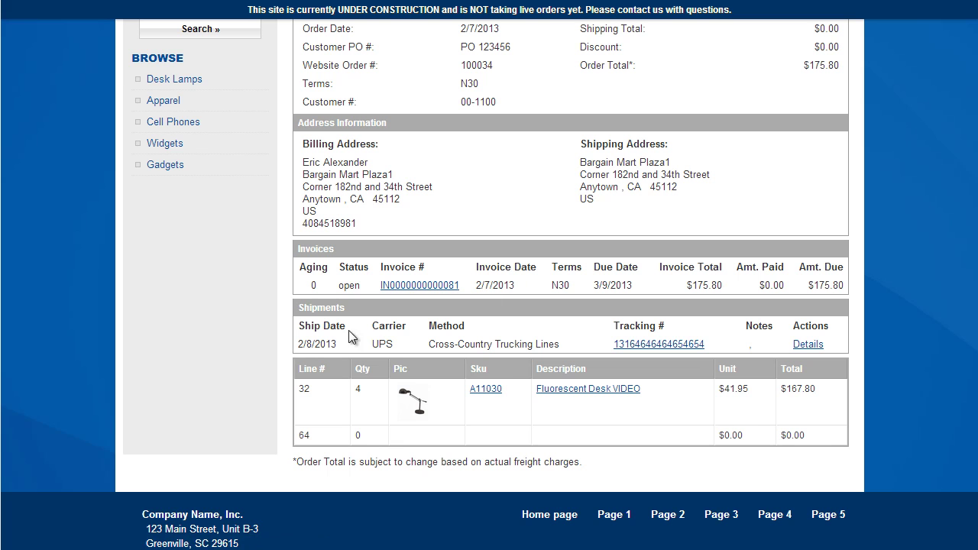
left_click(640, 345)
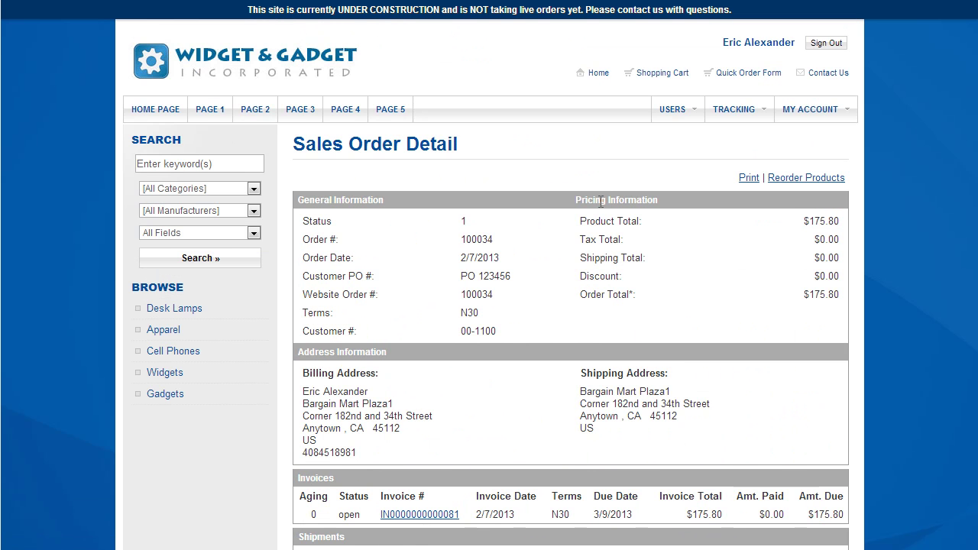
scroll(537, 166, "down", 1)
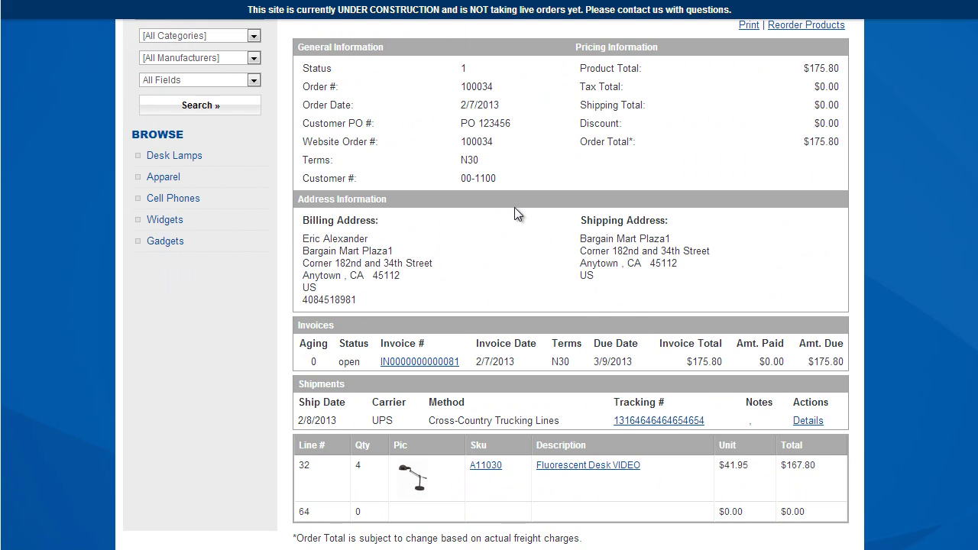
scroll(517, 207, "up", 2)
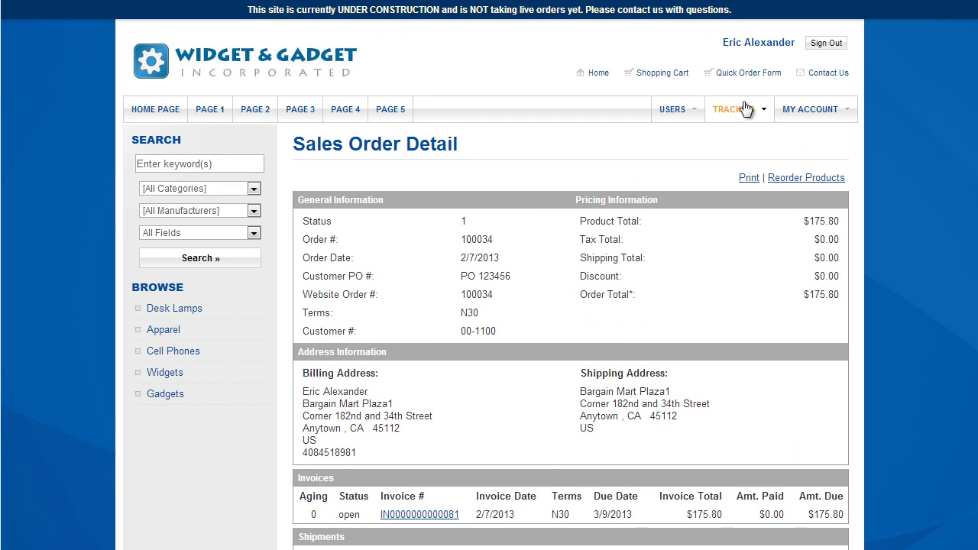
mouse_move(732, 113)
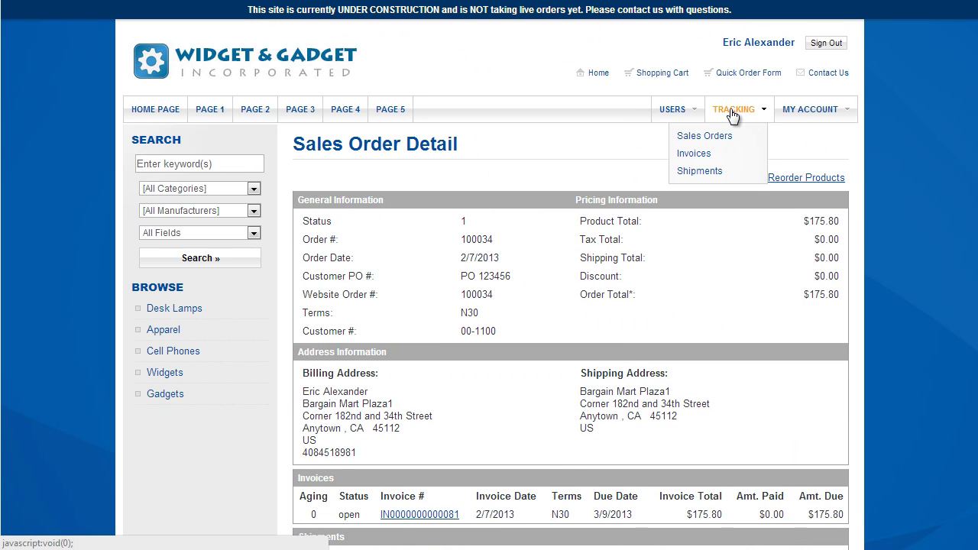